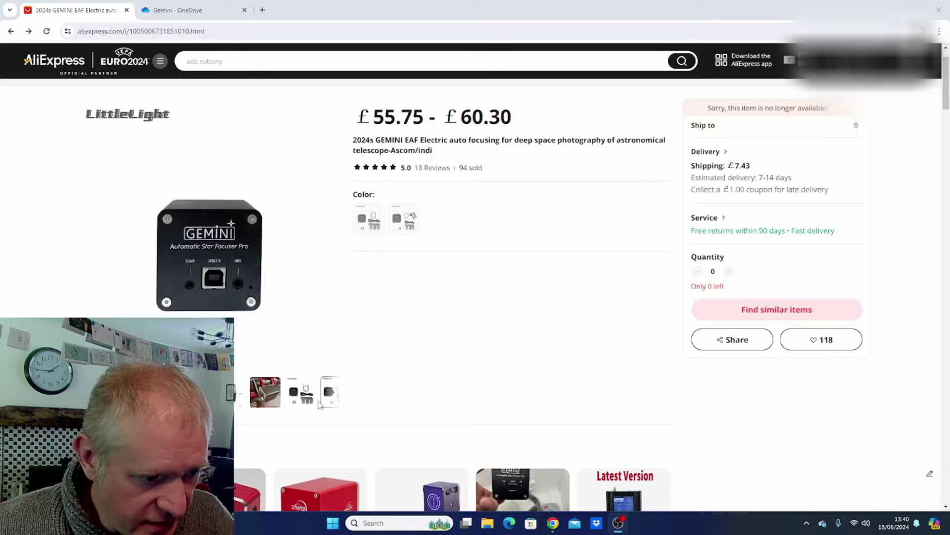
# - Examine the GEMINI EAF listing's accessories photo and its full expanded description, down to the Software Download section
pyautogui.click(300, 392)
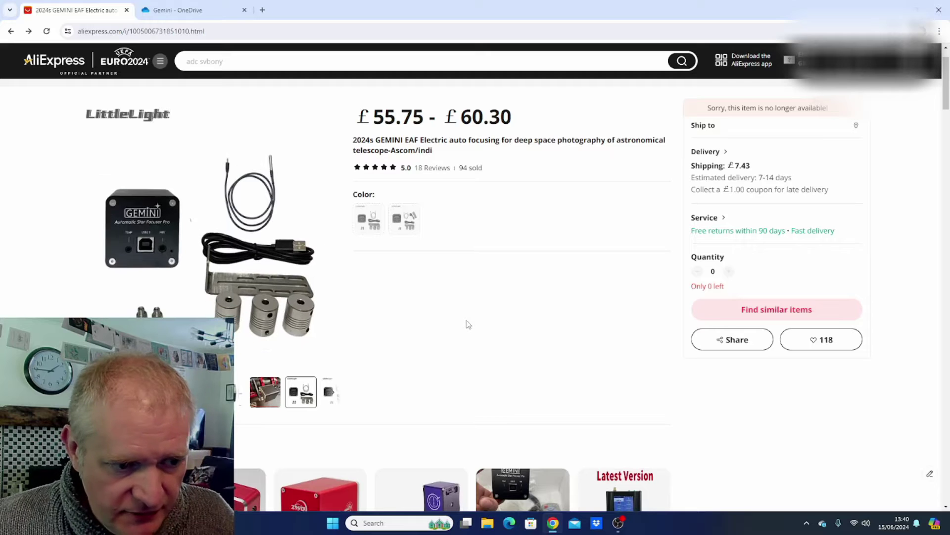
pyautogui.scroll(-10, 468, 324)
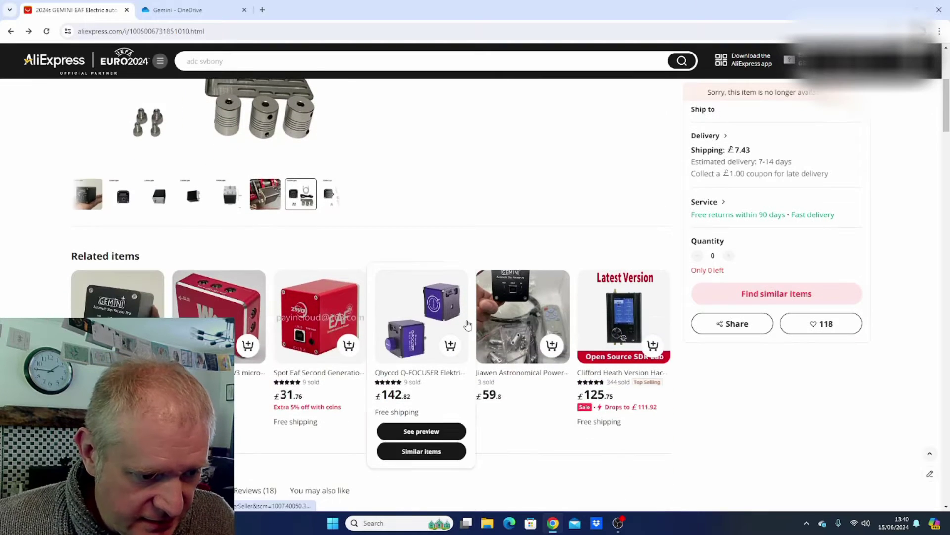
pyautogui.scroll(-4, 468, 325)
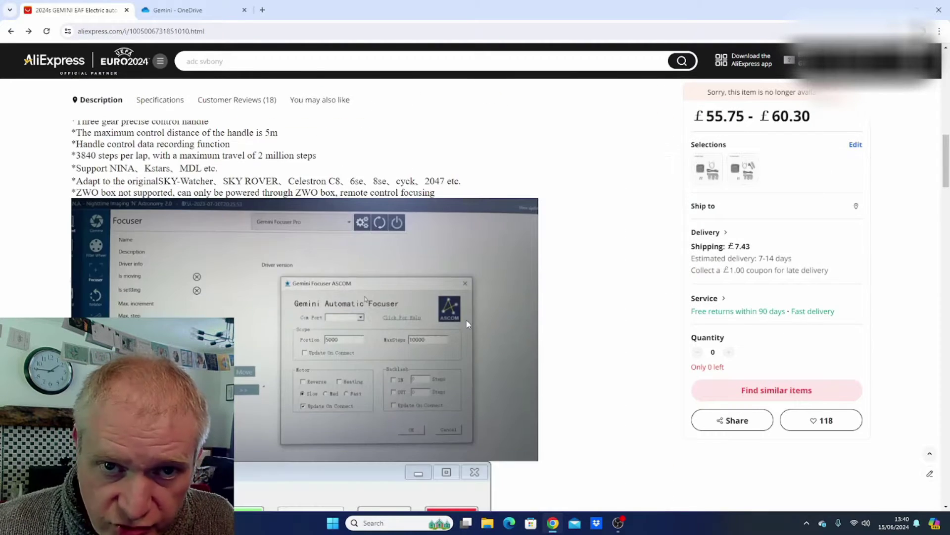
pyautogui.scroll(-8, 468, 324)
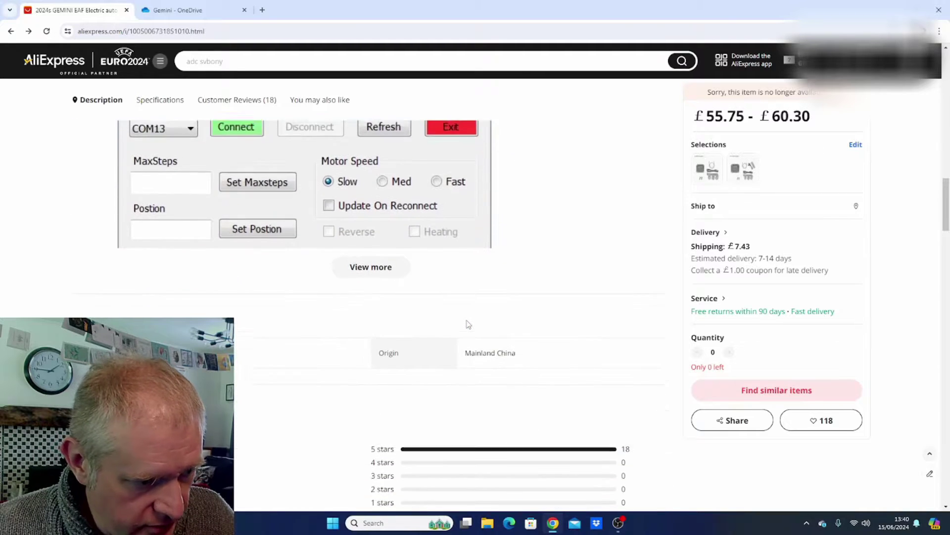
pyautogui.scroll(5, 302, 424)
pyautogui.scroll(-3, 302, 425)
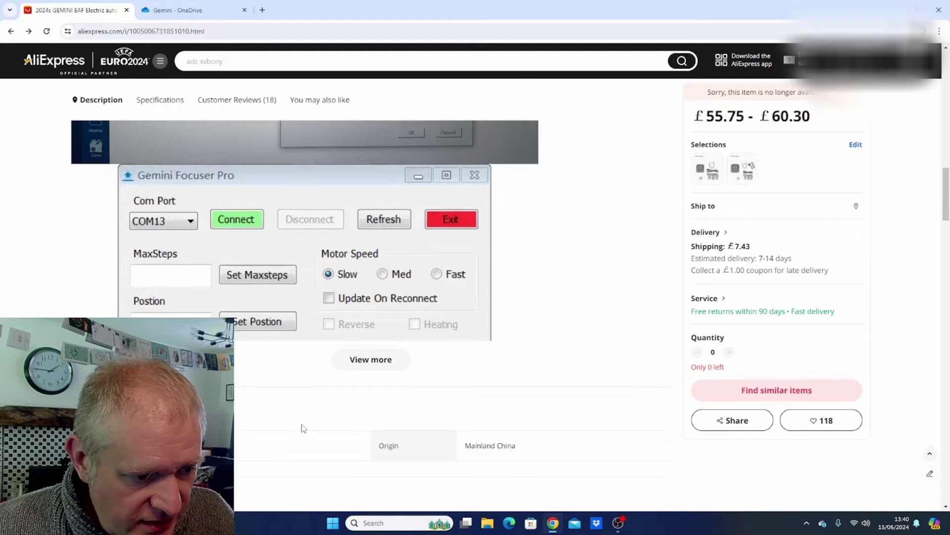
pyautogui.click(362, 359)
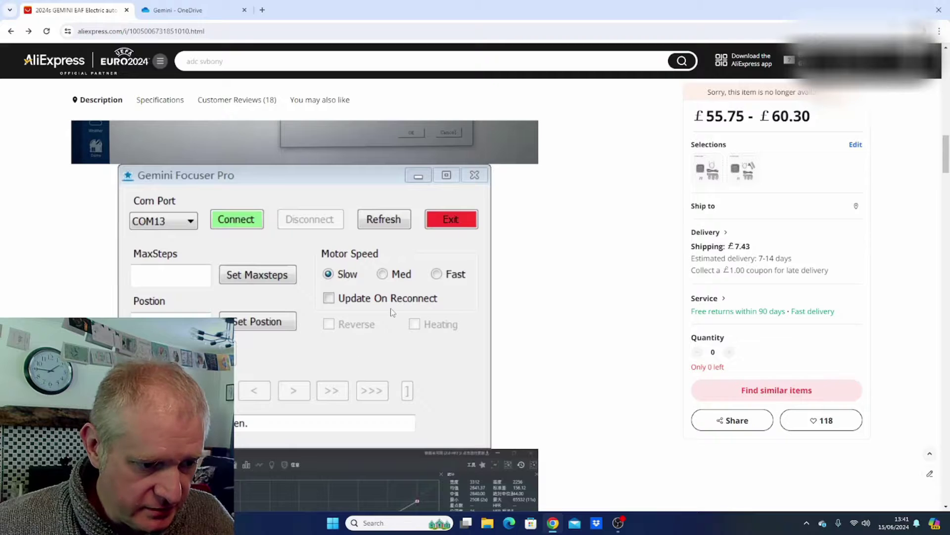
pyautogui.scroll(-6, 390, 308)
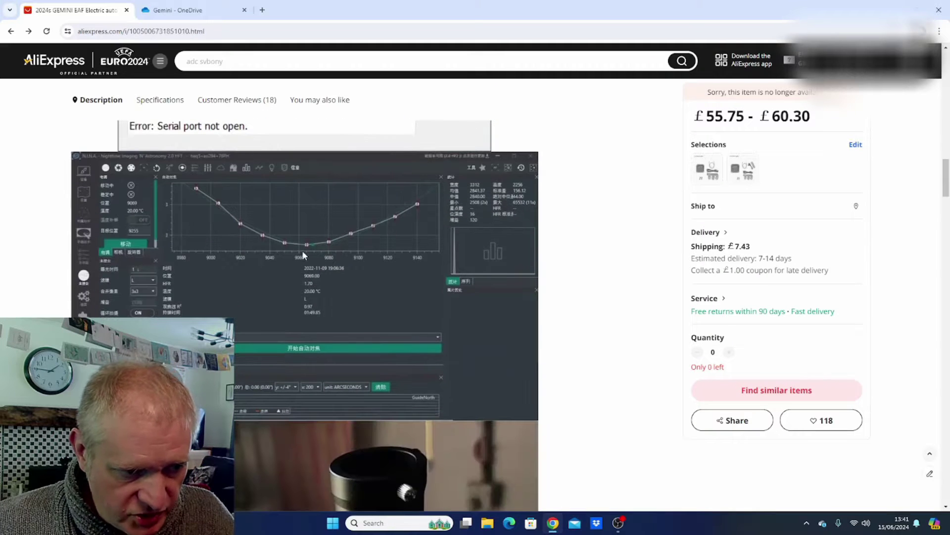
pyautogui.scroll(-6, 304, 245)
pyautogui.scroll(-4, 296, 300)
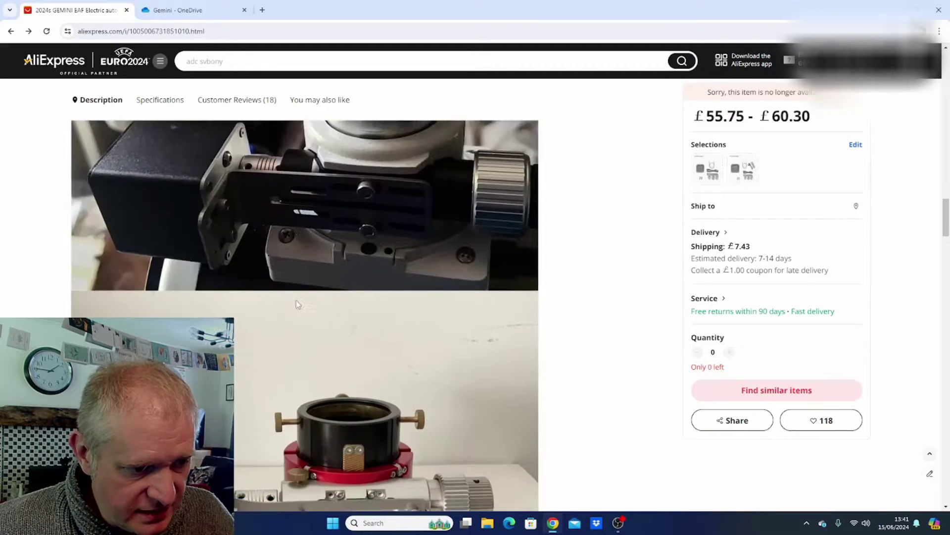
pyautogui.scroll(-10, 296, 300)
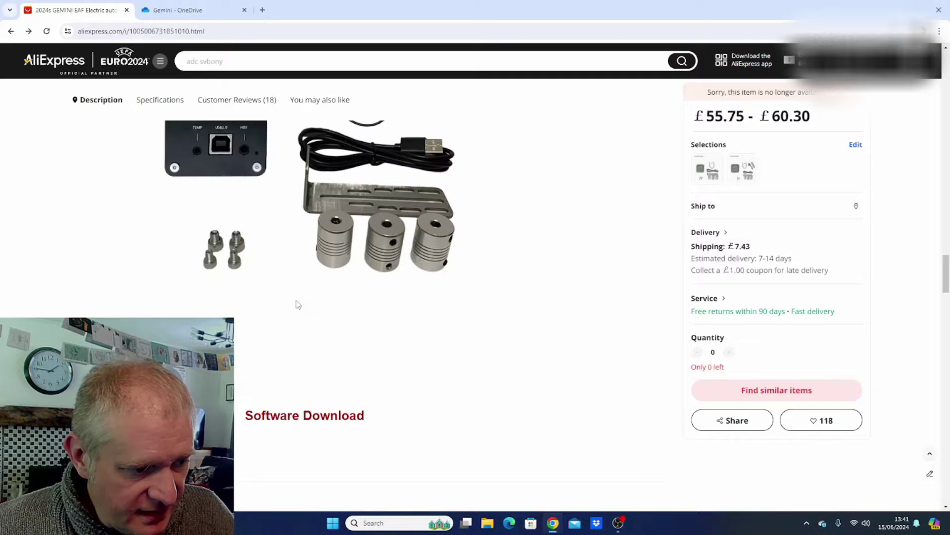
pyautogui.scroll(-4, 298, 304)
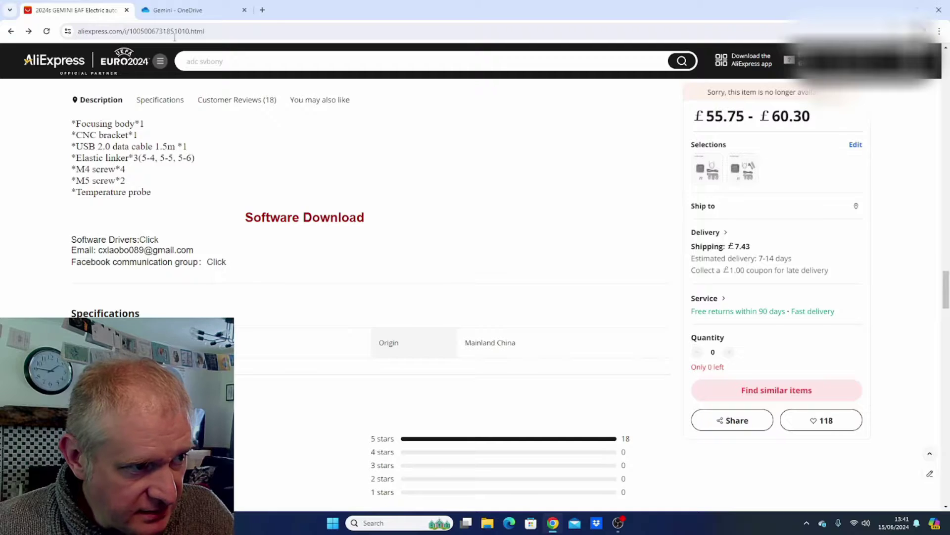
# - Switch to the shared Gemini folder on OneDrive and open its EAF folder of drivers and software
pyautogui.click(177, 10)
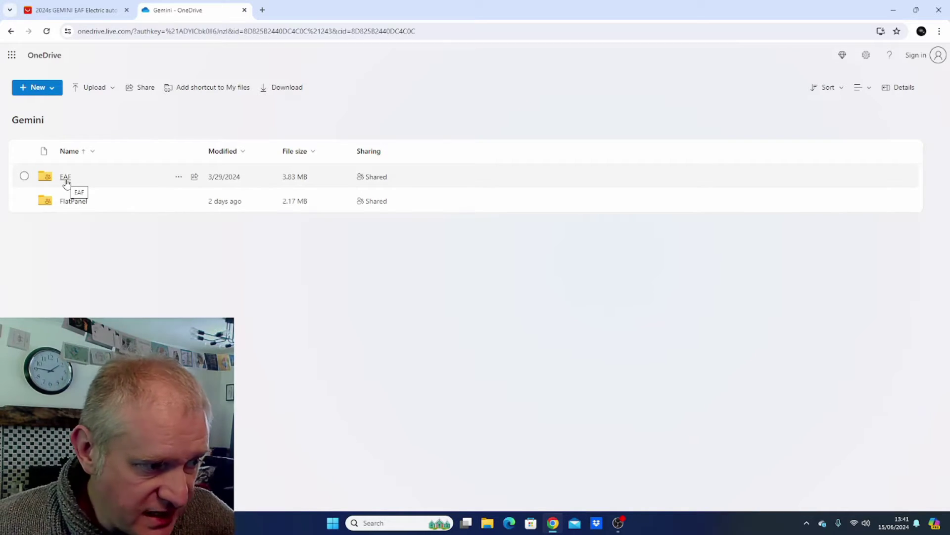
pyautogui.click(66, 178)
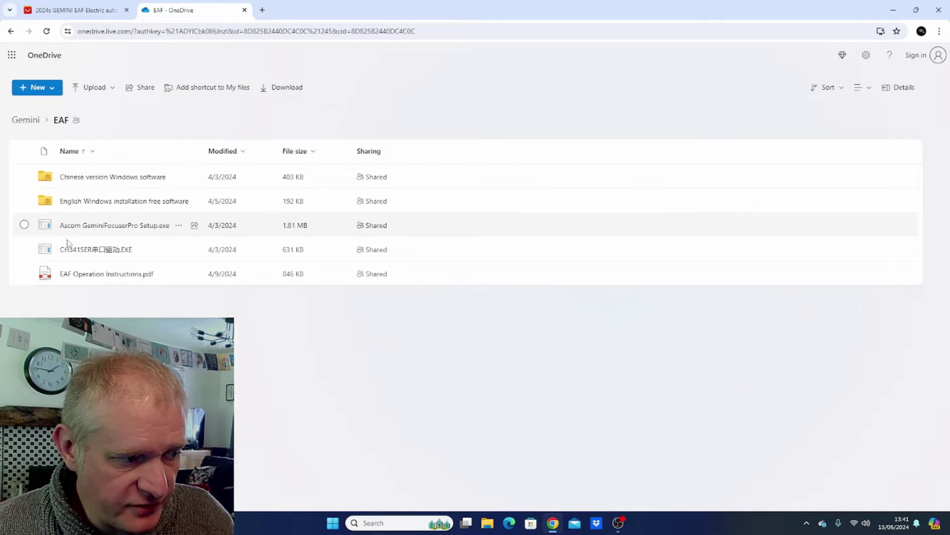
# - Switch to File Explorer and launch GeminiFocuserProConsole from its extracted folder inside EAF's English Windows installation free software folder
pyautogui.hotkey('alt', 'Tab')
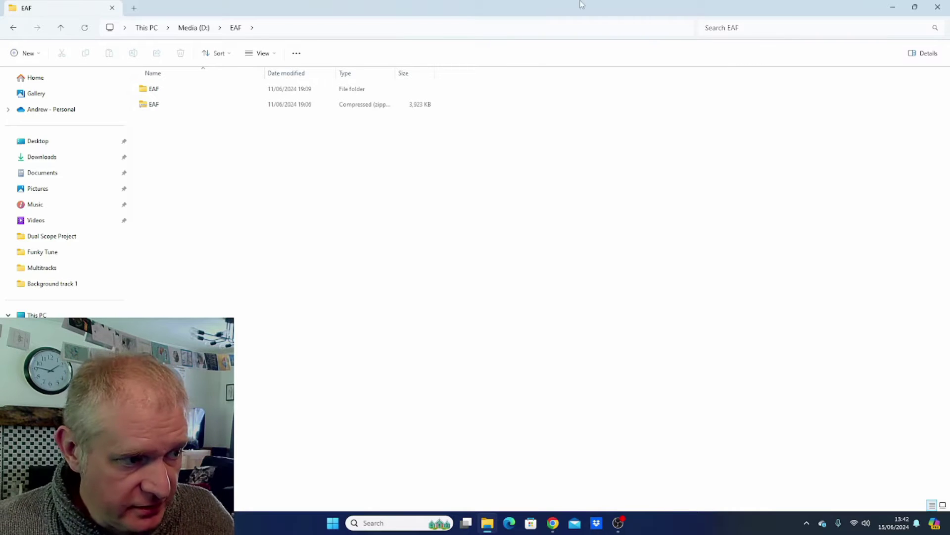
pyautogui.rightClick(147, 105)
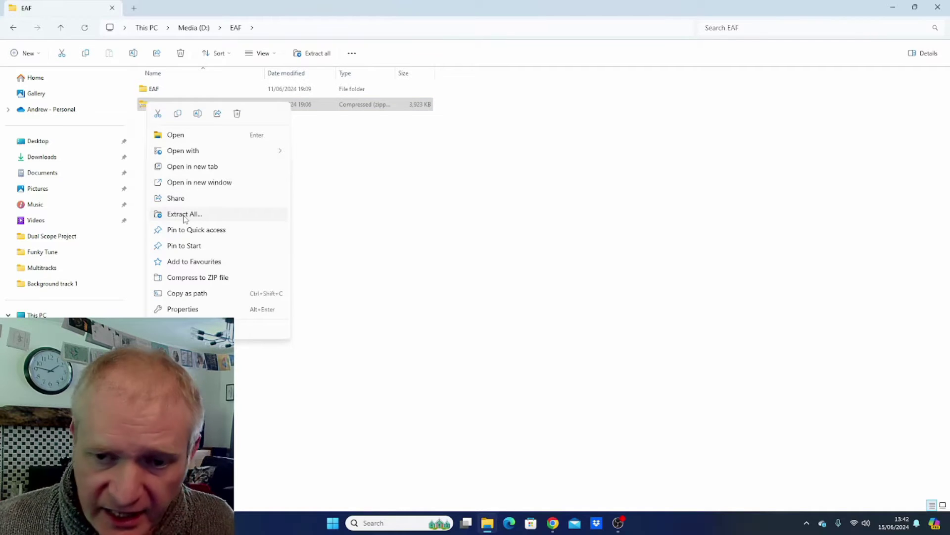
pyautogui.doubleClick(156, 91)
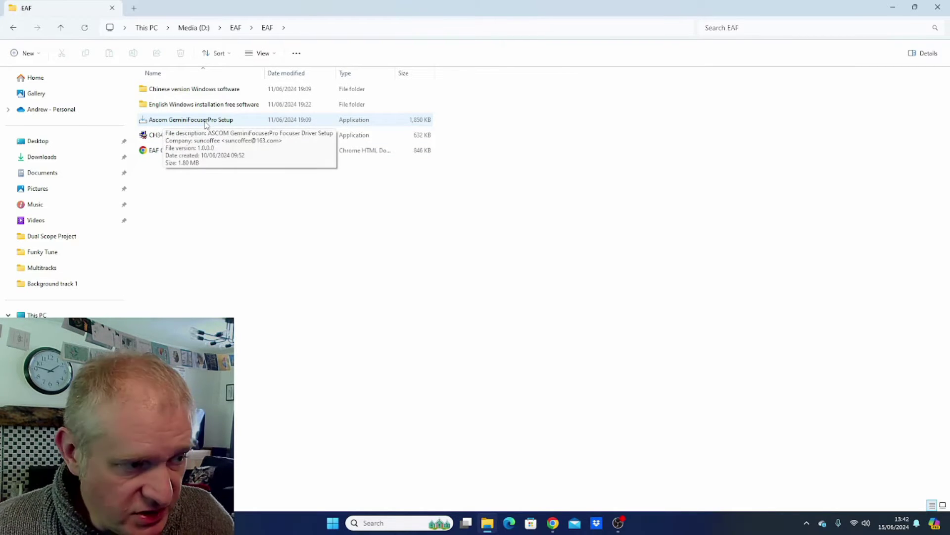
pyautogui.doubleClick(186, 105)
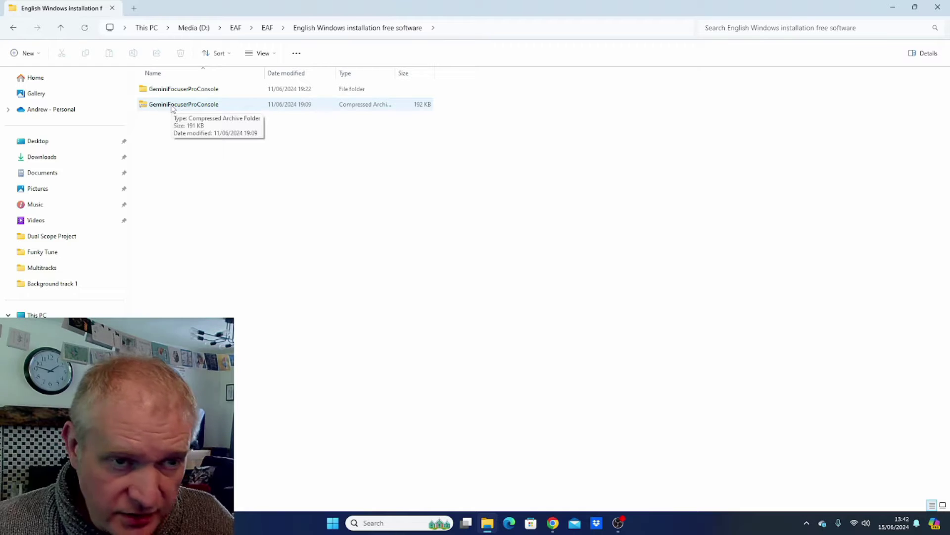
pyautogui.rightClick(172, 108)
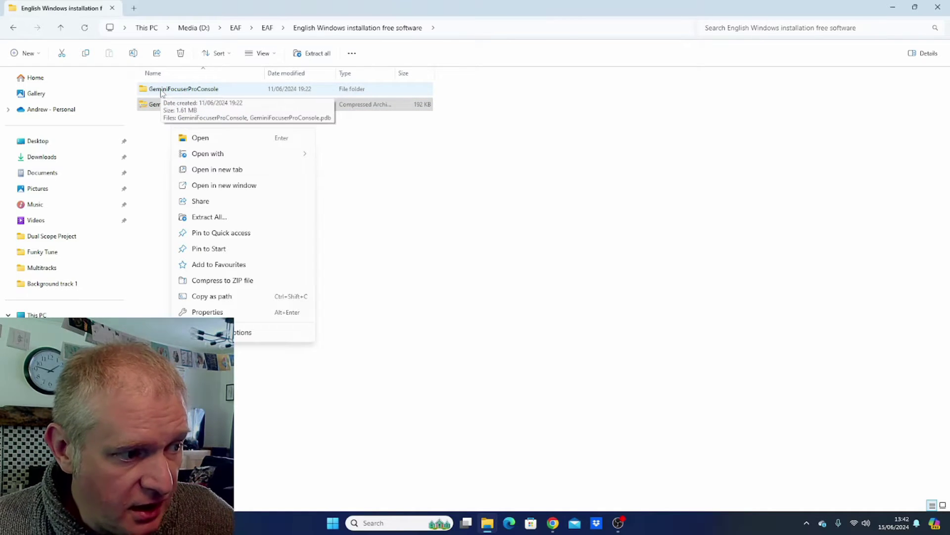
pyautogui.doubleClick(161, 90)
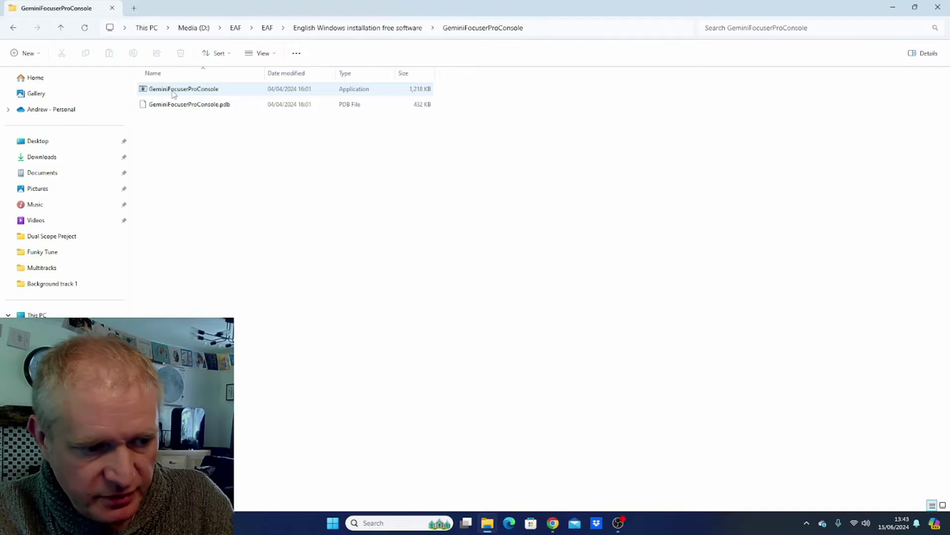
pyautogui.moveTo(177, 94)
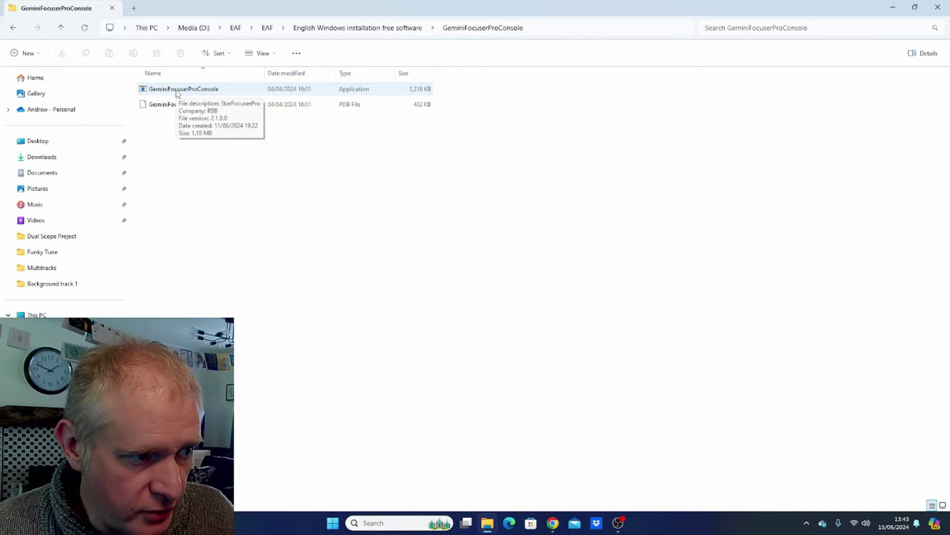
pyautogui.doubleClick(177, 91)
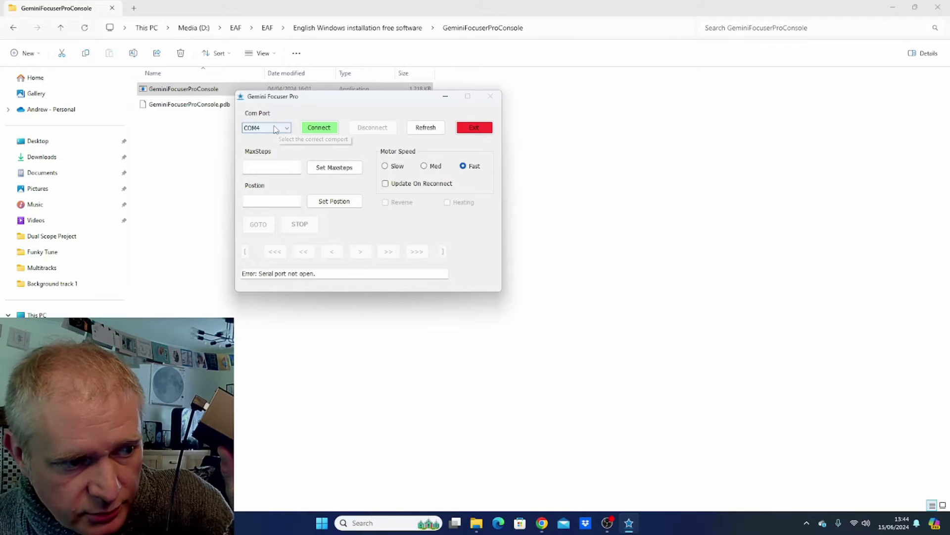
# - Refresh the com port list in Gemini Focuser Pro, choose COM4 and connect to the focuser
pyautogui.click(426, 130)
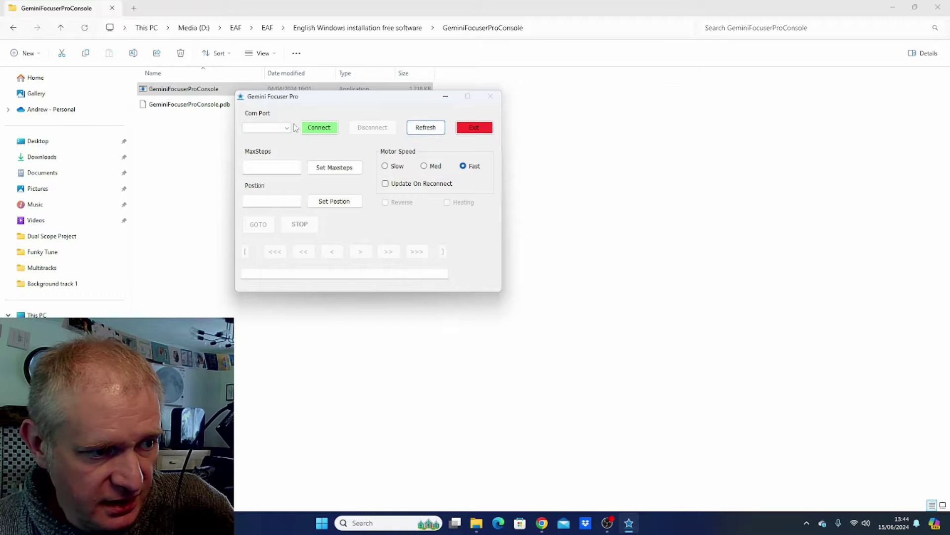
pyautogui.click(269, 128)
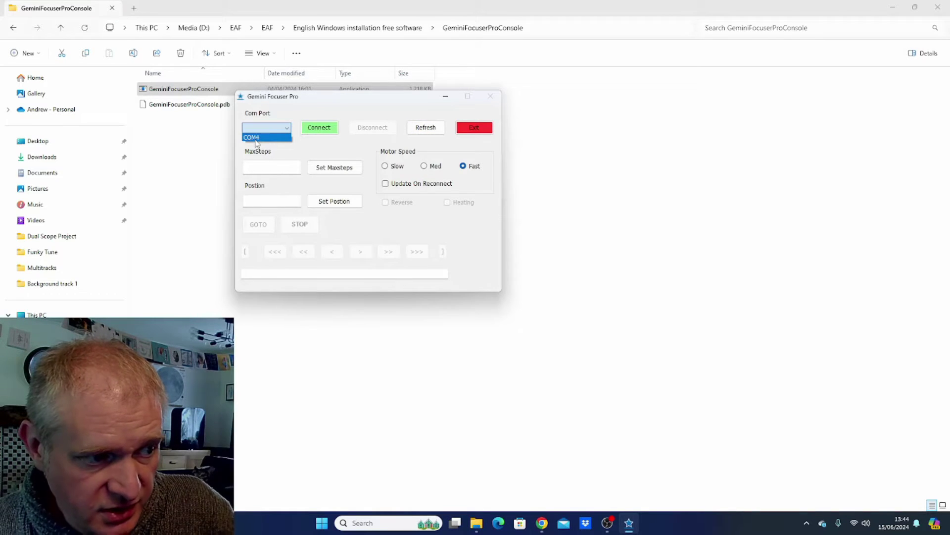
pyautogui.click(255, 138)
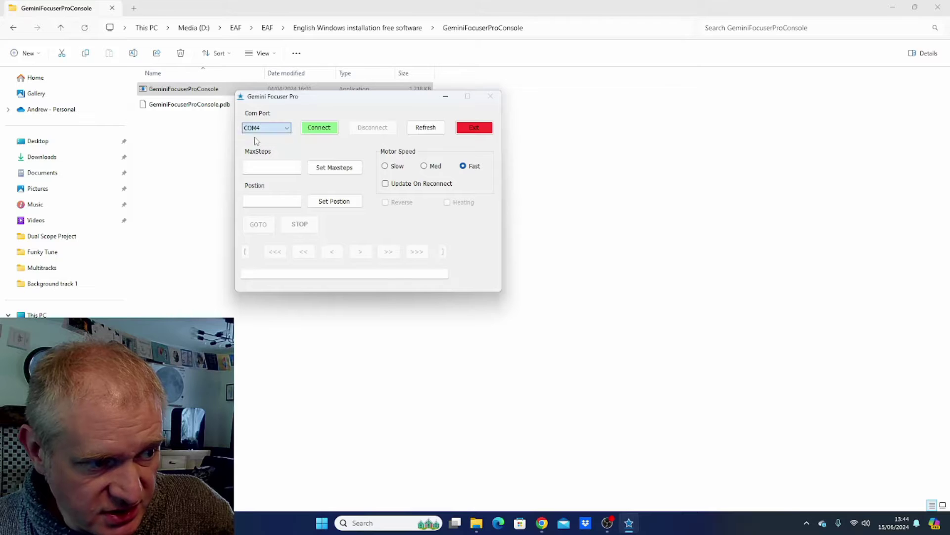
pyautogui.click(317, 130)
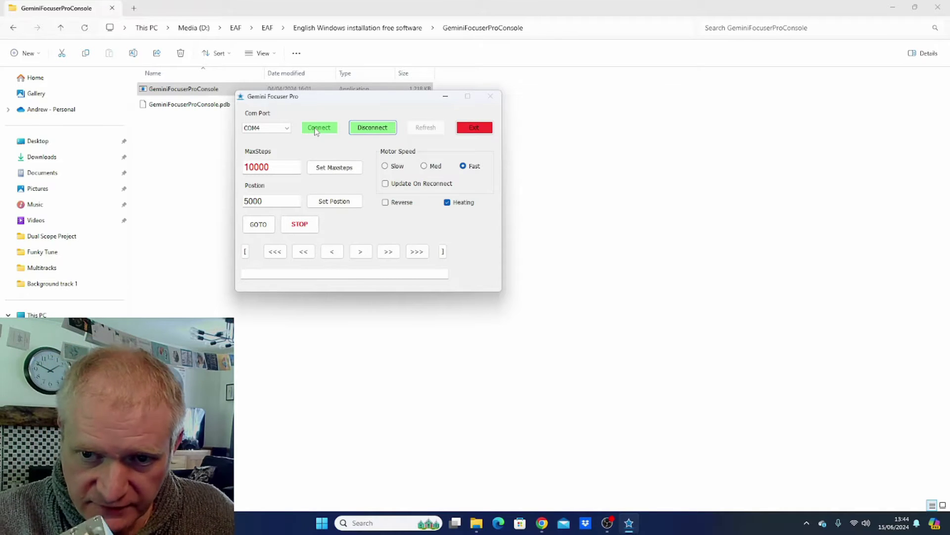
# - Test the focuser motor by moving it forward with the largest jog increment, and repeatedly backward with the same increment
pyautogui.click(418, 251)
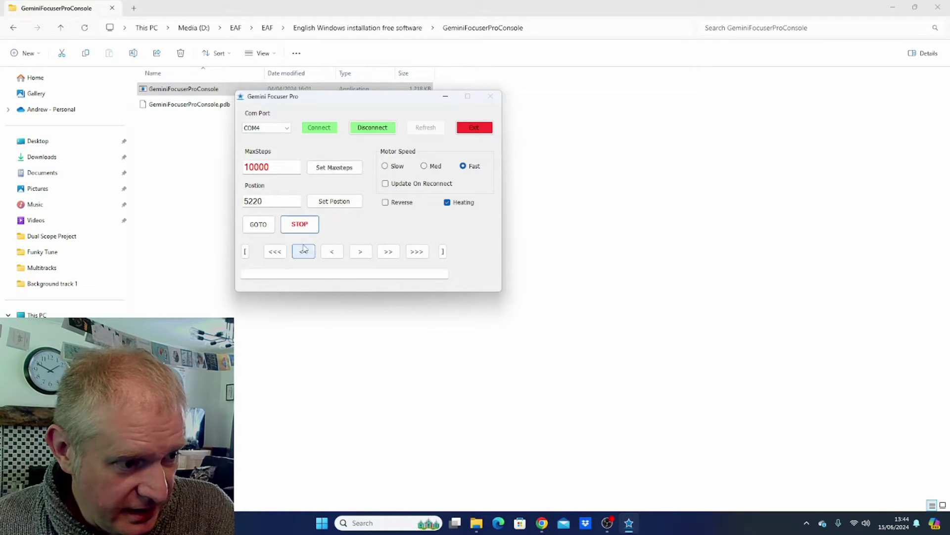
pyautogui.click(276, 252)
pyautogui.click(276, 251)
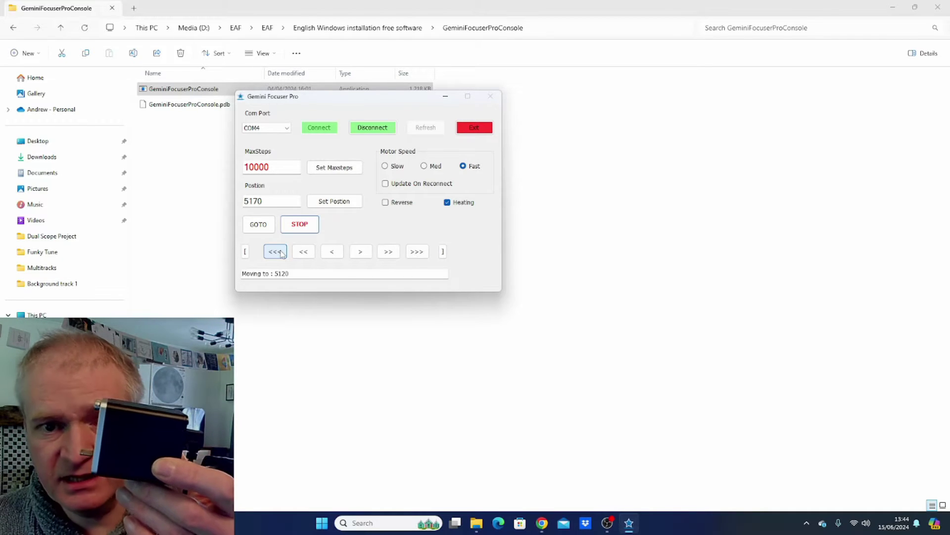
pyautogui.click(275, 252)
pyautogui.click(276, 251)
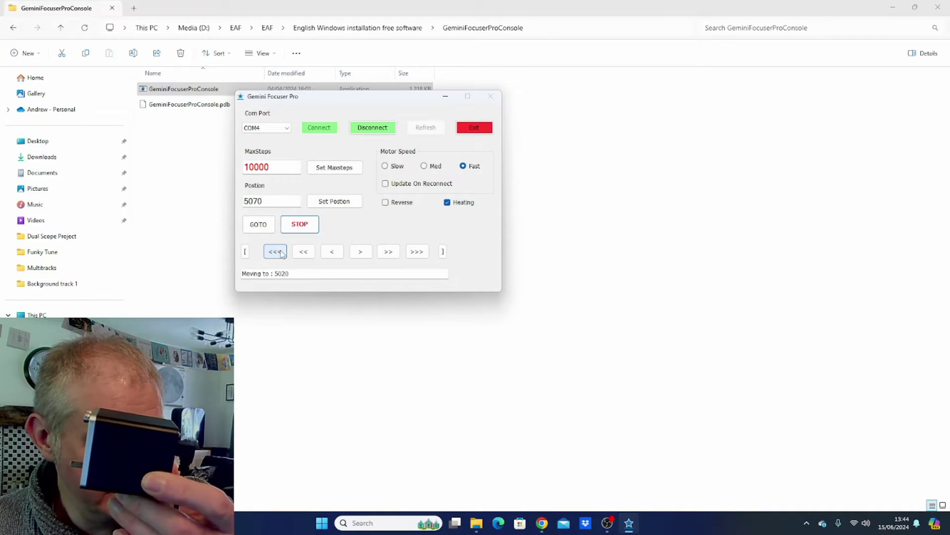
pyautogui.click(275, 251)
pyautogui.click(275, 251)
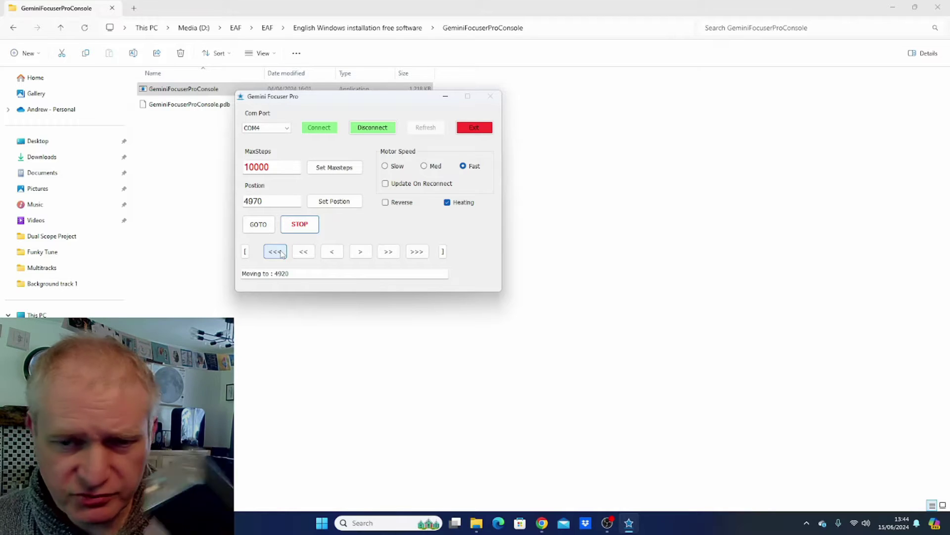
pyautogui.click(282, 252)
pyautogui.click(282, 253)
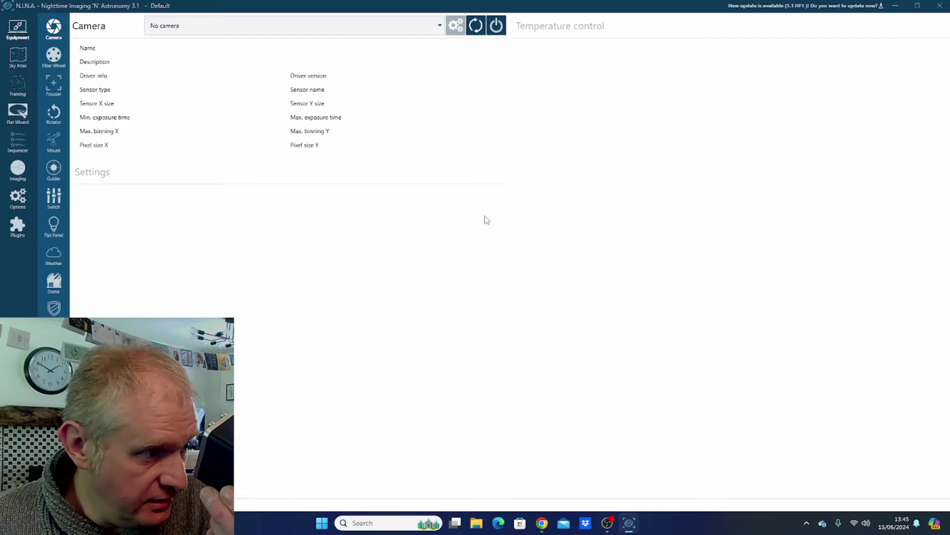
# - In N.I.N.A., choose the ASCOM Gemini Focuser Pro as the focuser device
pyautogui.click(53, 85)
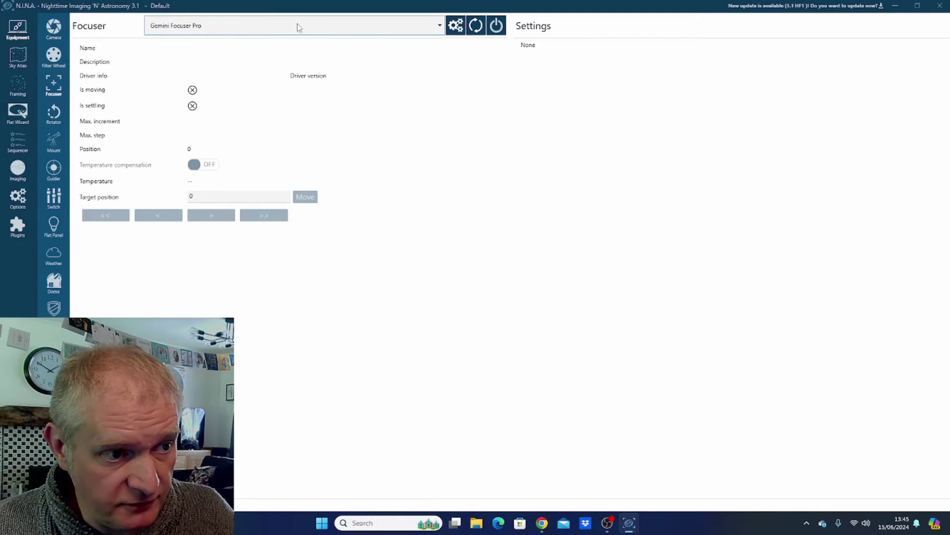
pyautogui.click(440, 27)
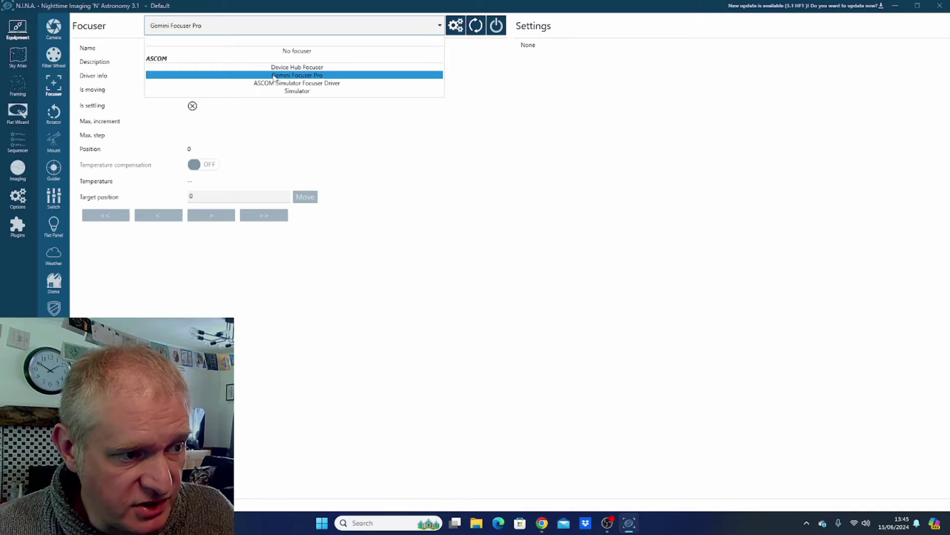
pyautogui.click(297, 75)
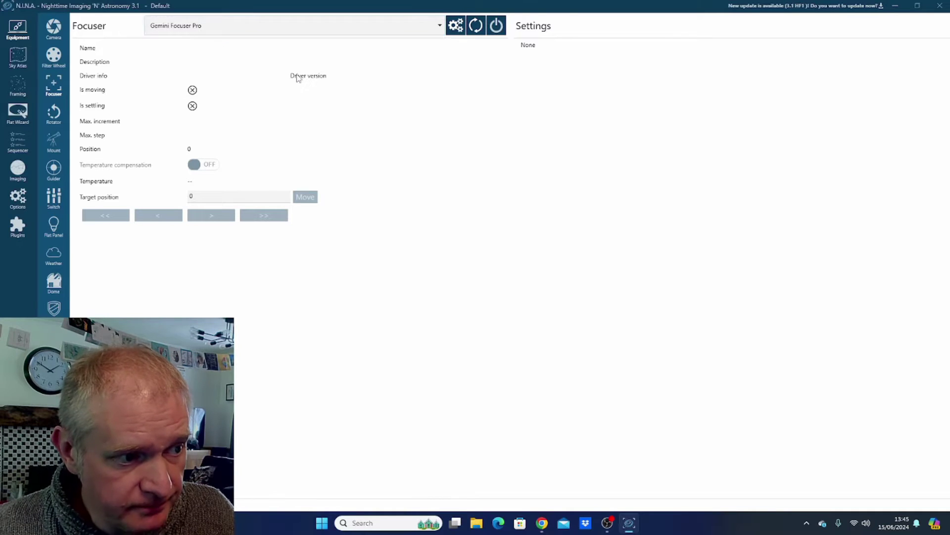
# - In the Gemini Focuser Pro driver setup, select COM4 as the com port and accept the settings
pyautogui.click(460, 25)
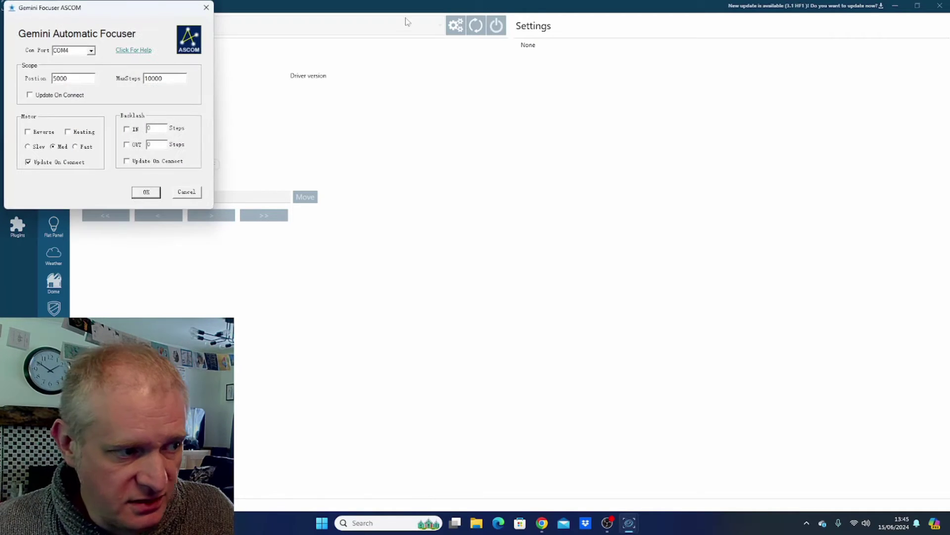
pyautogui.click(92, 51)
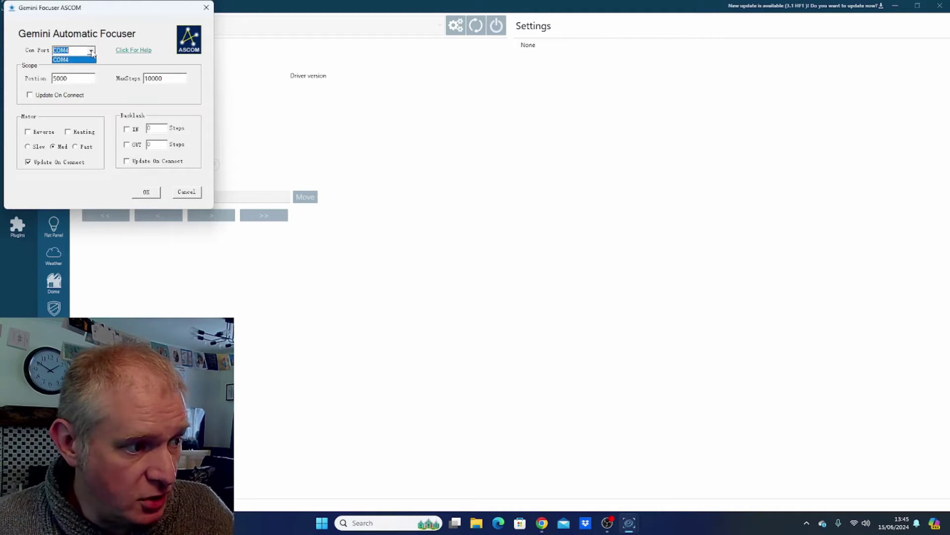
pyautogui.click(80, 59)
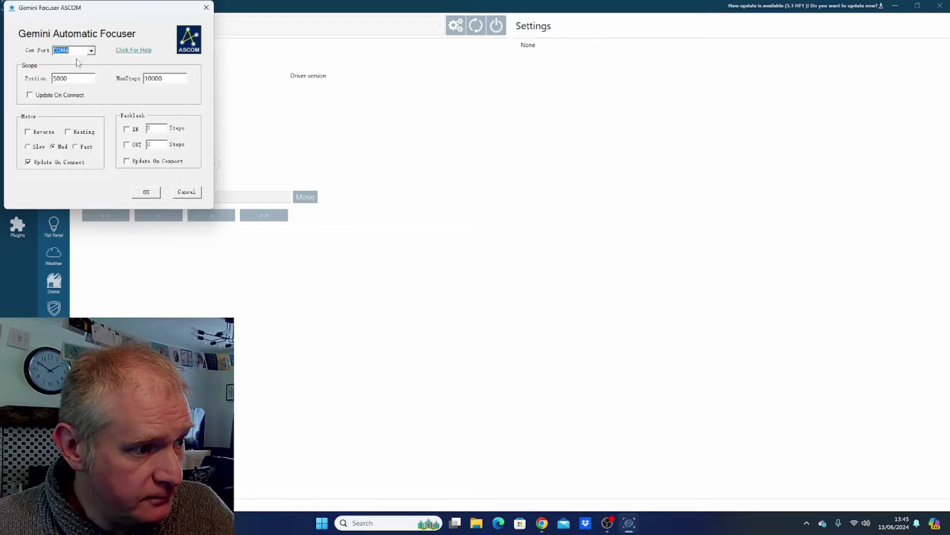
pyautogui.click(146, 192)
# - Connect to the focuser and test its motor with one large outward move and one large inward move
pyautogui.click(490, 28)
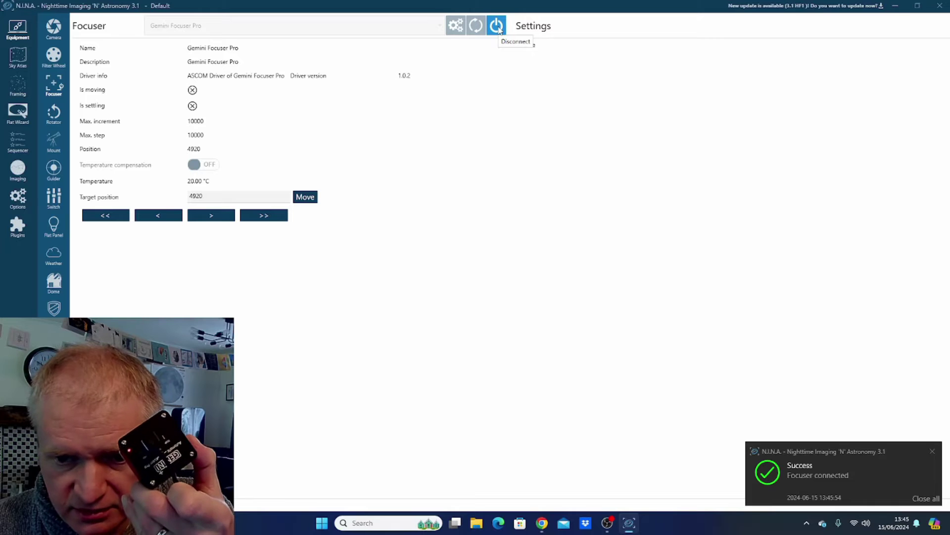
pyautogui.click(271, 215)
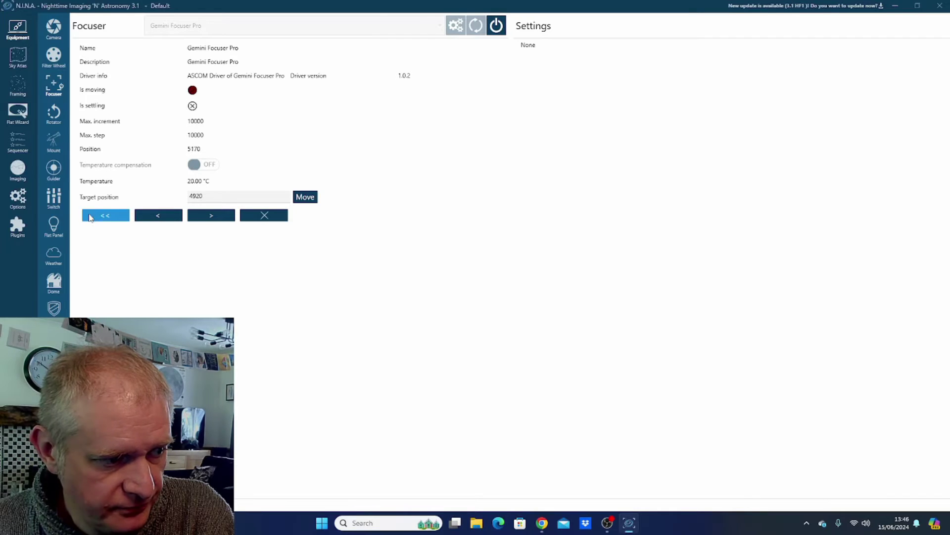
pyautogui.click(97, 219)
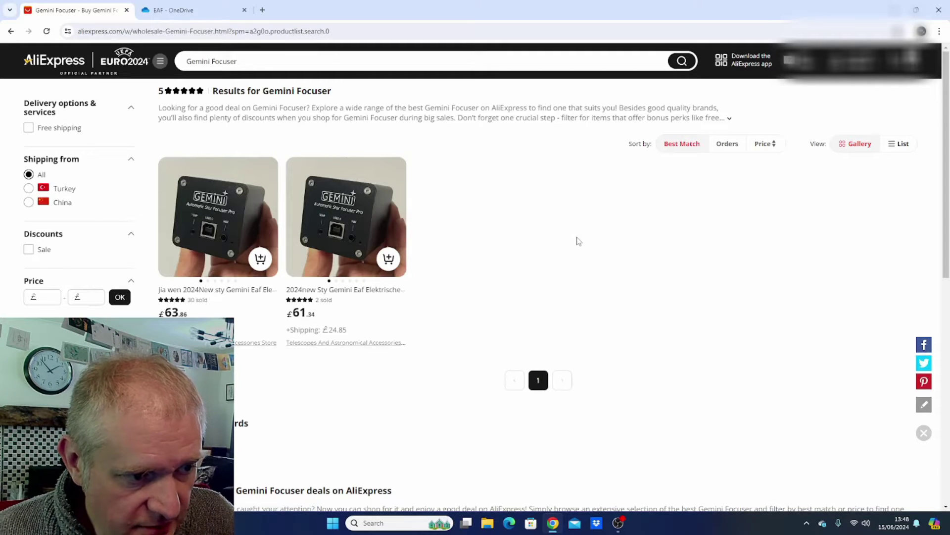
# - Switch to the AliExpress results in Chrome, open the Jia wen 2024 Gemini EAF listing, and view its Handle controller and Tape control options
pyautogui.moveTo(401, 330)
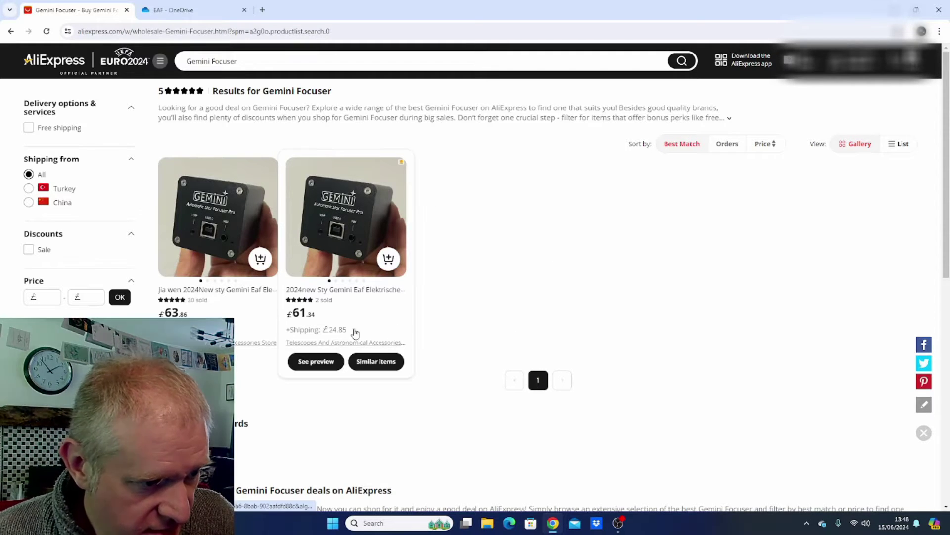
pyautogui.moveTo(200, 303)
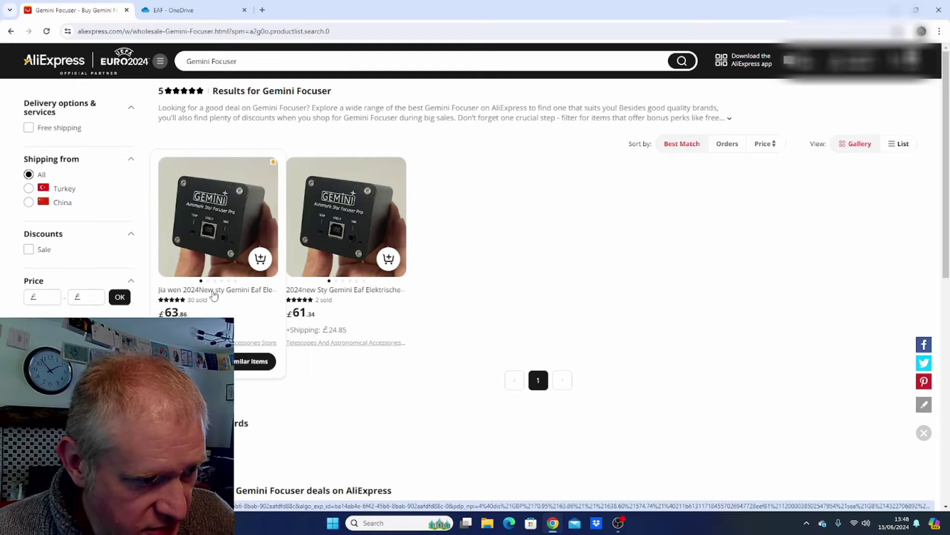
pyautogui.click(215, 300)
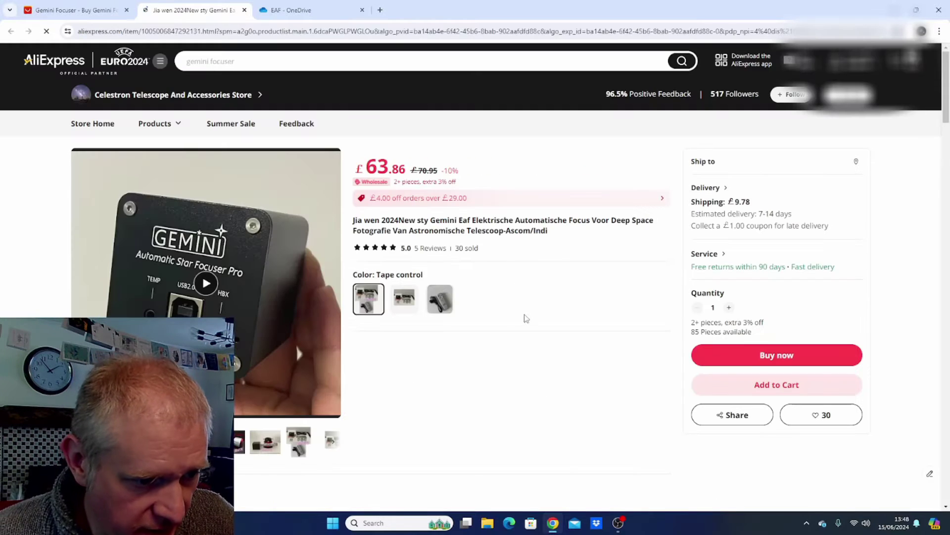
pyautogui.click(438, 304)
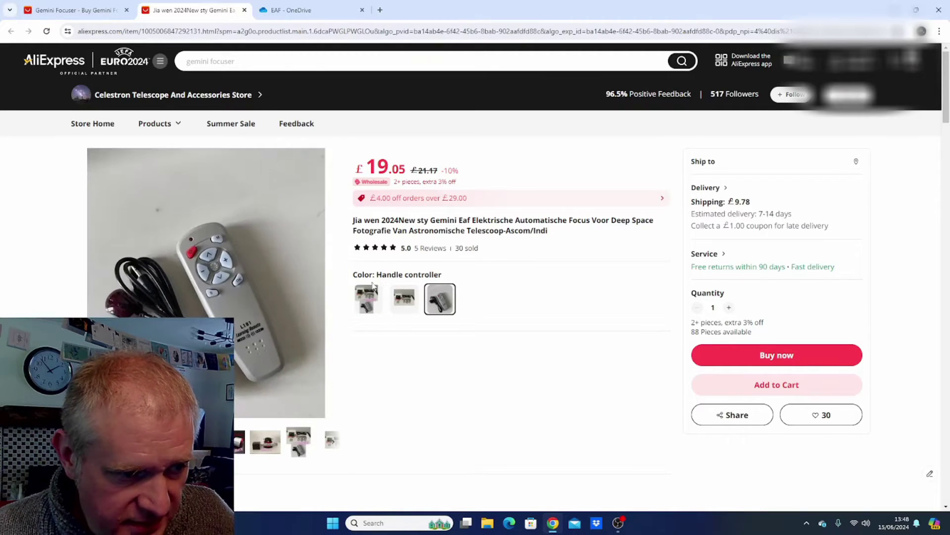
pyautogui.click(362, 294)
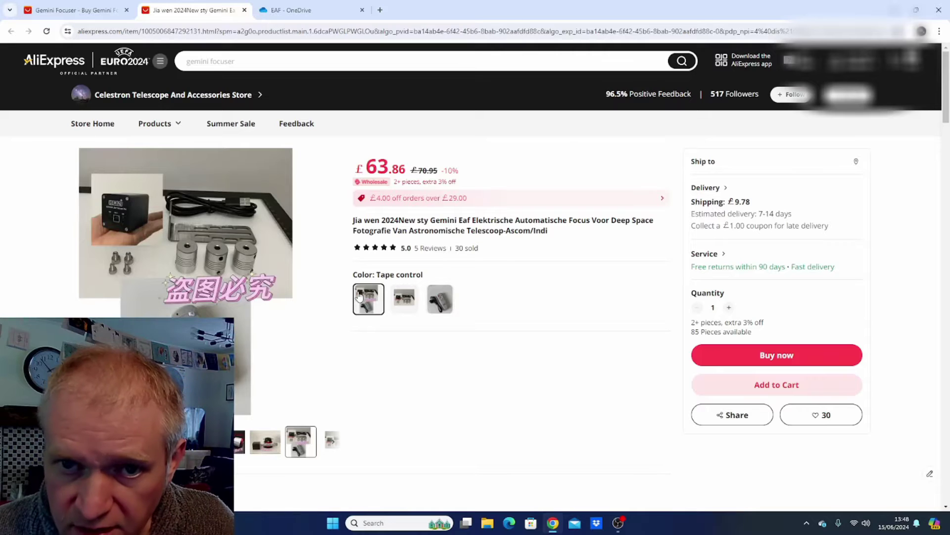